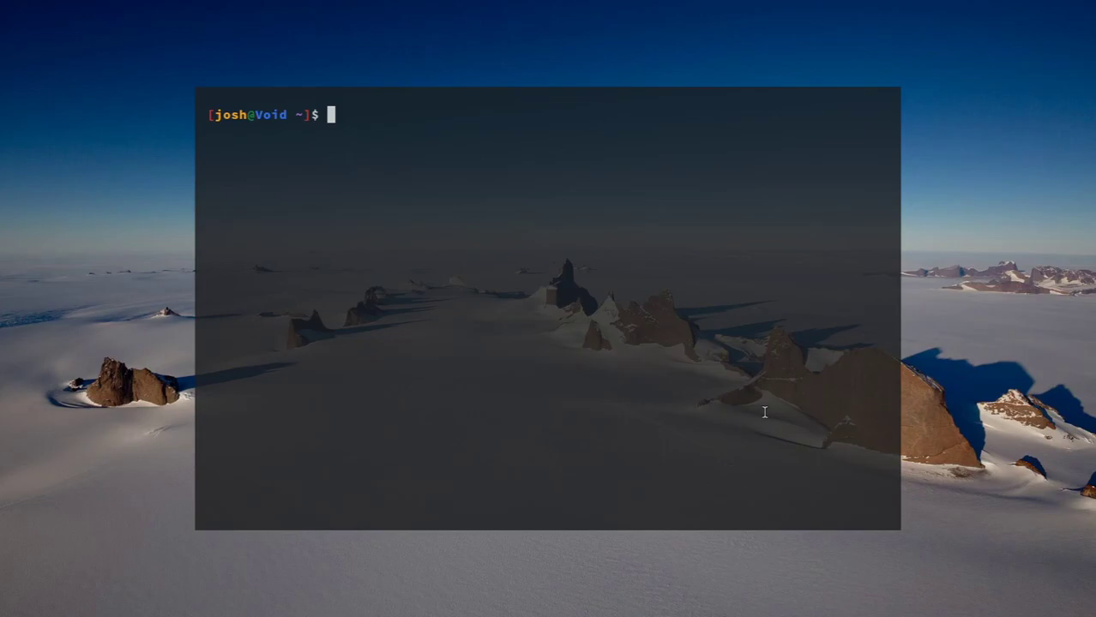
# Run neofetch to show Void Linux, kernel 5.4.43_1 and the sowm window manager
pyautogui.write('neofetch')
pyautogui.press('Return')
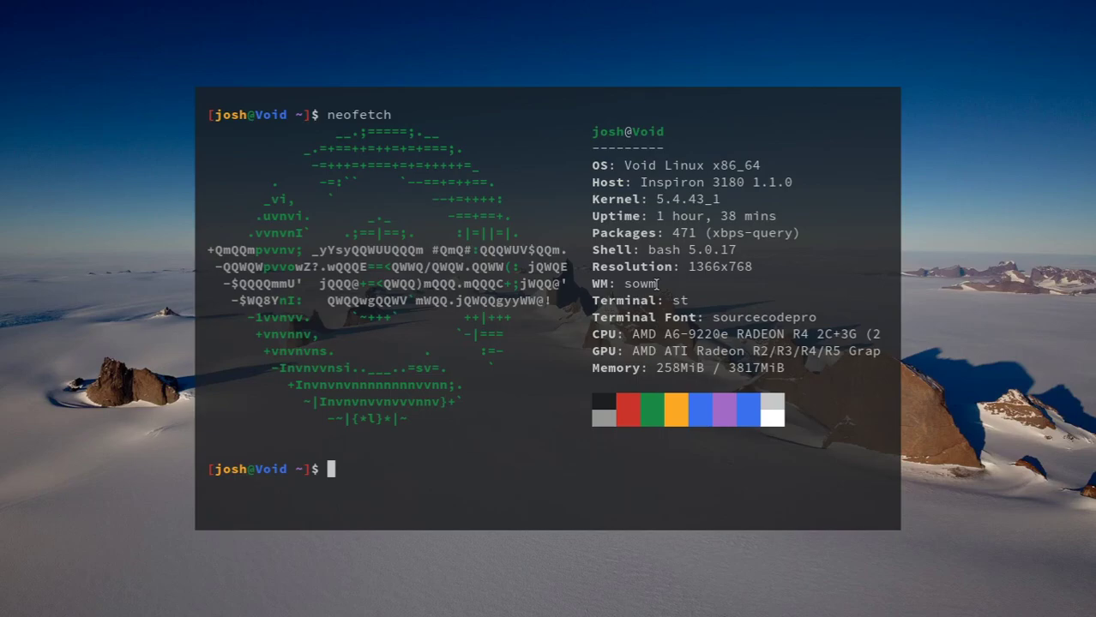
# Change into the .sowm folder and list its files, such as sowm.c, config.h and README.md
pyautogui.write('cd .sowm')
pyautogui.press('Return')
pyautogui.write('ls')
pyautogui.press('Return')
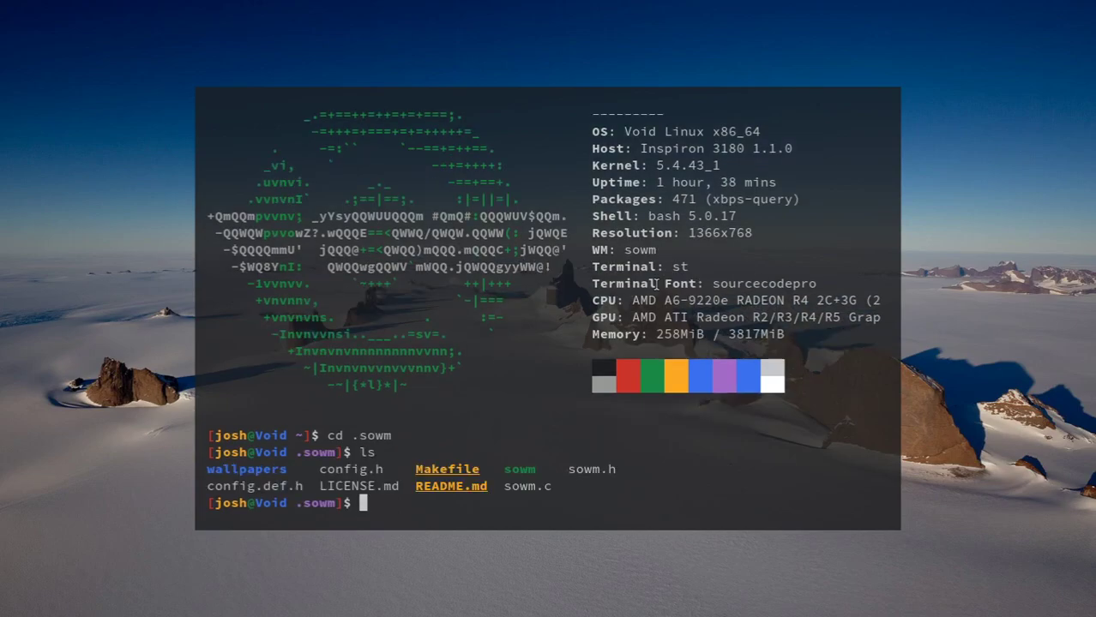
# Discard the half-typed cd command and clear the terminal screen
pyautogui.write('cd')
pyautogui.press('BackSpace')
pyautogui.press('BackSpace')
pyautogui.press('BackSpace')
pyautogui.hotkey('ctrl', 'l')
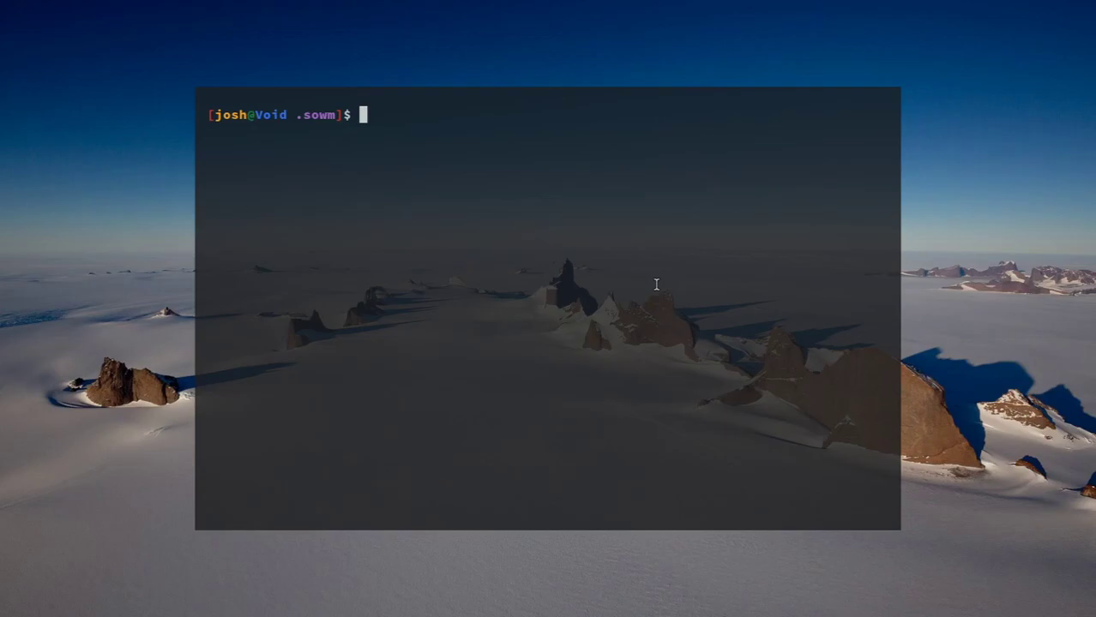
# Drag the terminal up-left, toggle fullscreen with Mod4+f, nudge it right, then close it with Mod4+q
pyautogui.moveTo(656, 284); pyautogui.dragTo(596, 269)
pyautogui.press('super+f')
pyautogui.press('super+f')
pyautogui.press('super+f')
pyautogui.press('super+f')
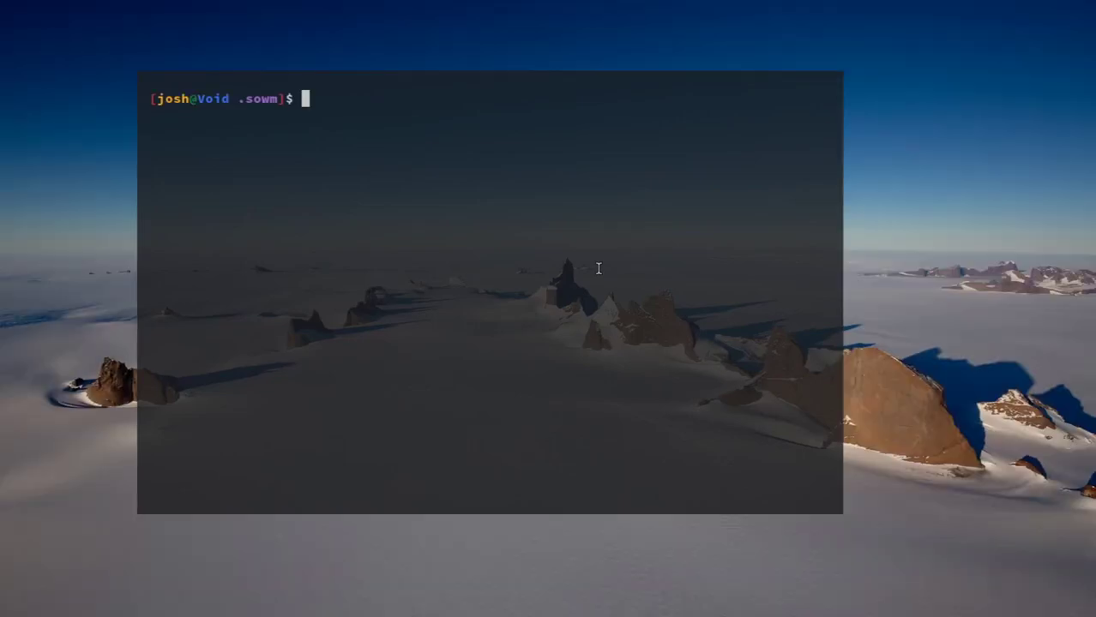
pyautogui.moveTo(598, 268); pyautogui.dragTo(653, 290)
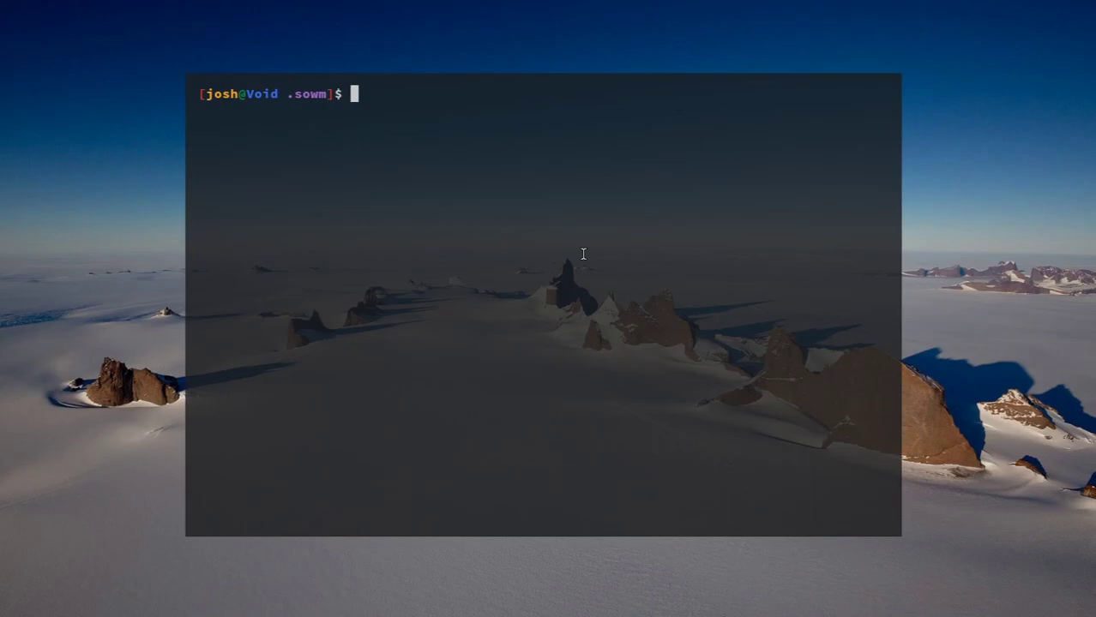
pyautogui.press('super+q')
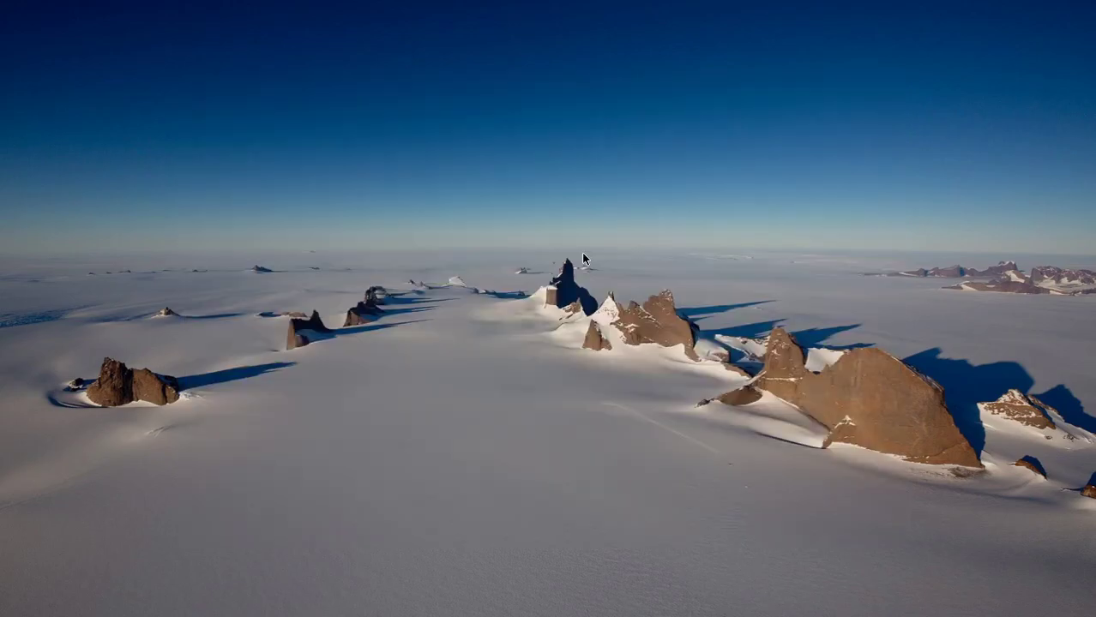
pyautogui.press('super+d')
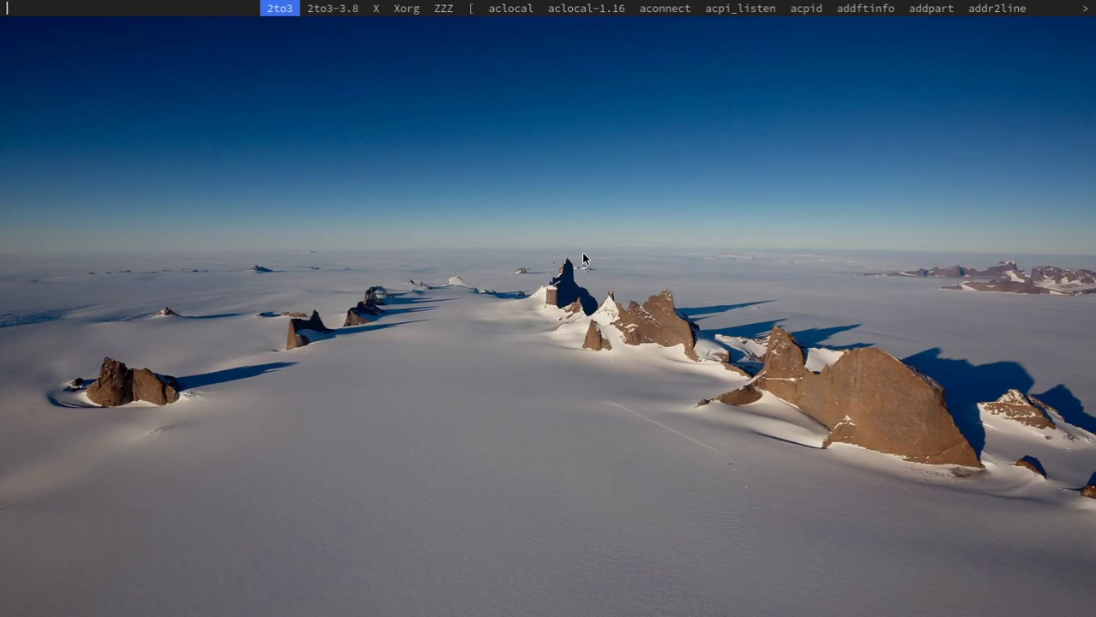
pyautogui.write('swit')
pyautogui.press('Return')
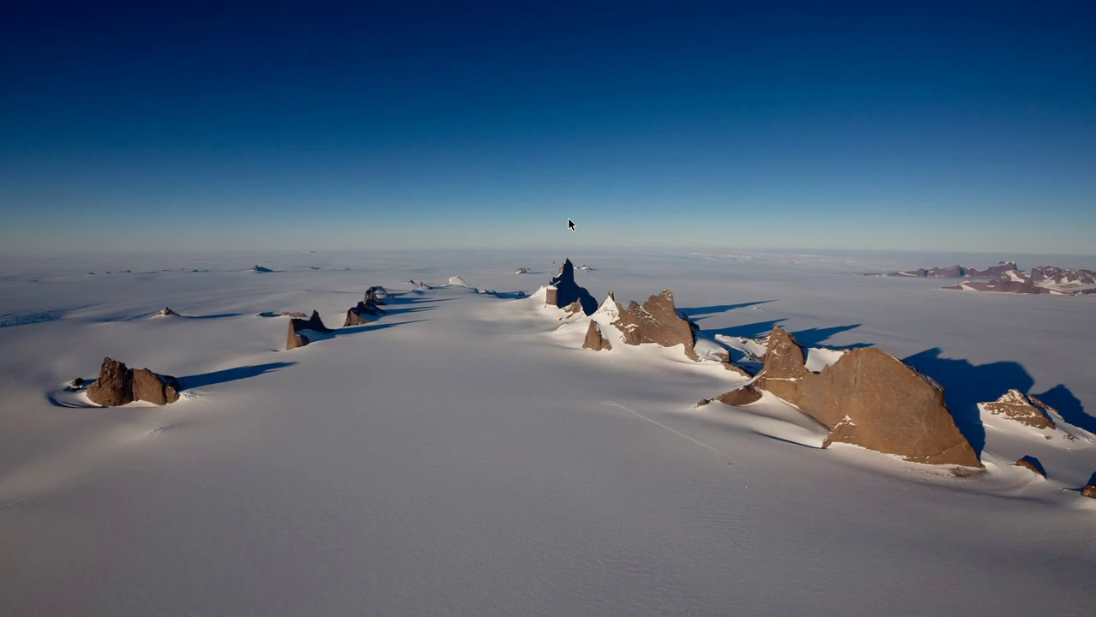
pyautogui.press('super+2')
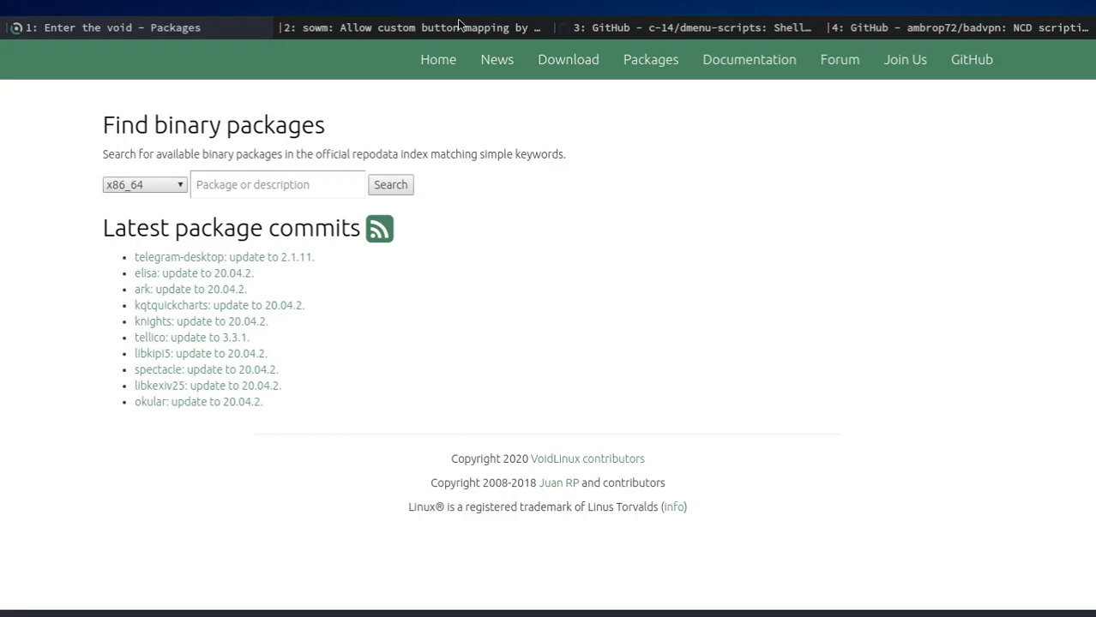
# View sowm pull request #84 'Allow custom button mapping' in tab 2, then follow the sowm repository link
pyautogui.click(459, 24)
pyautogui.scroll(-4, 355, 213)
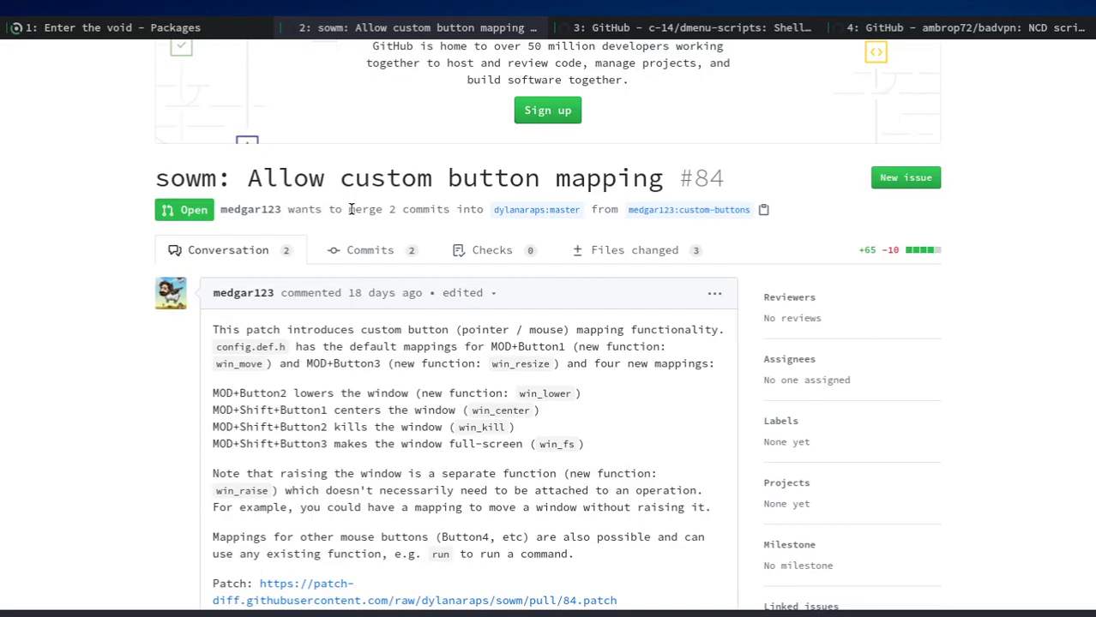
pyautogui.scroll(3, 351, 211)
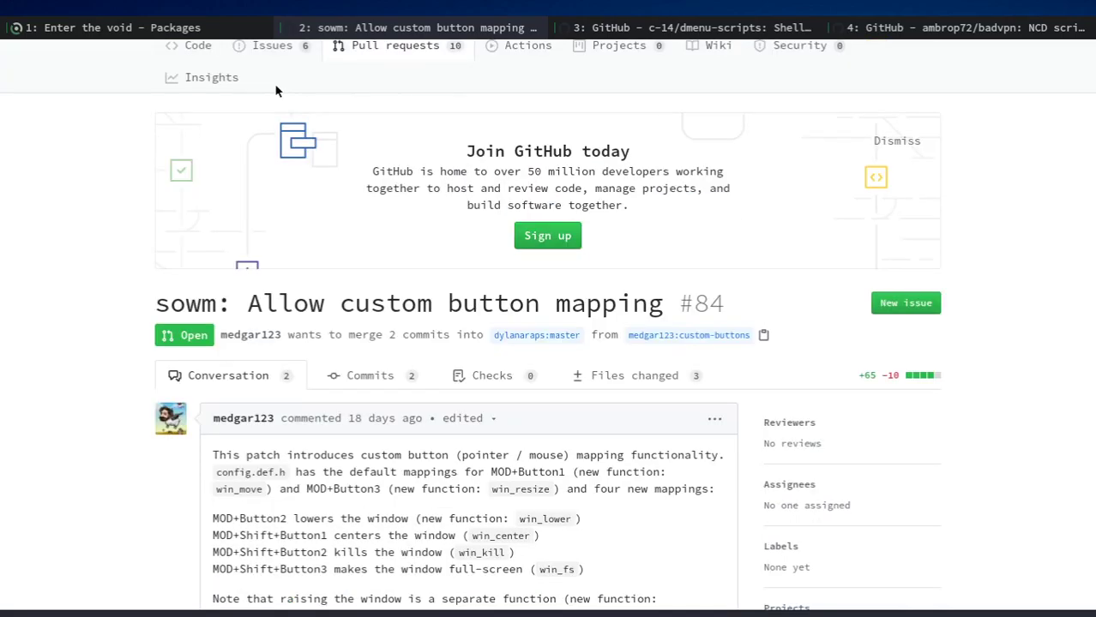
pyautogui.scroll(3, 276, 91)
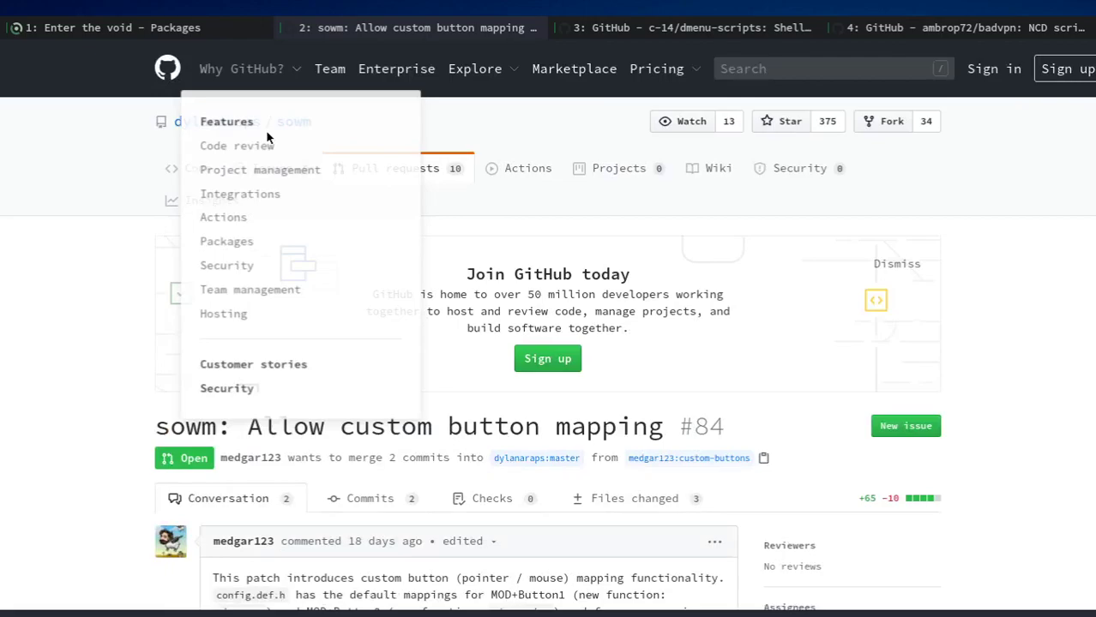
pyautogui.click(293, 122)
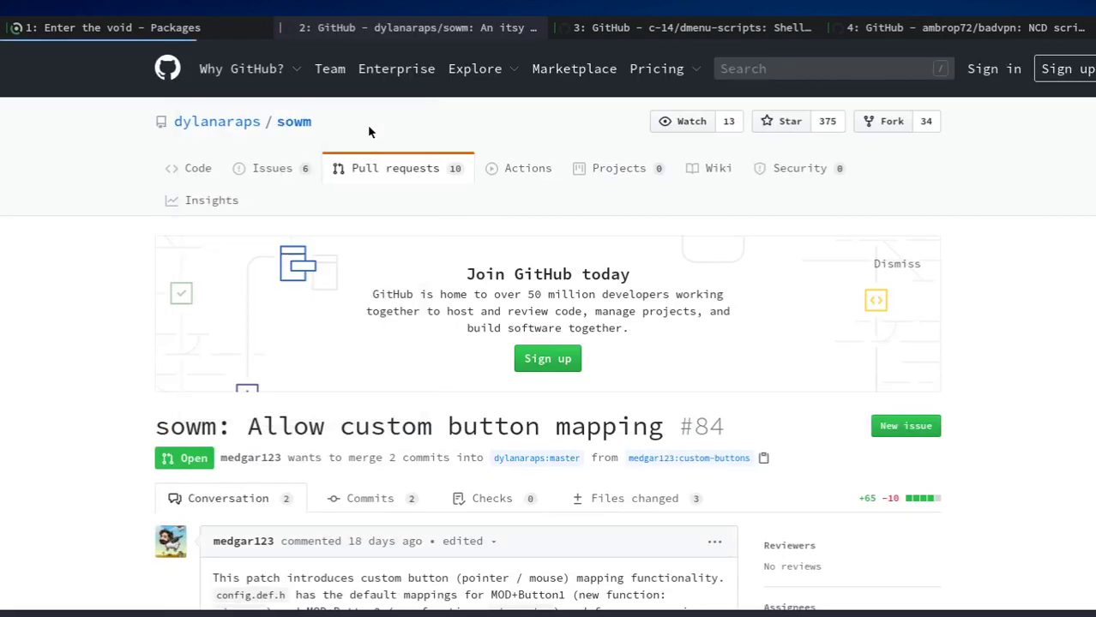
# Scroll down the sowm repository page to the README feature list
pyautogui.scroll(-3, 373, 247)
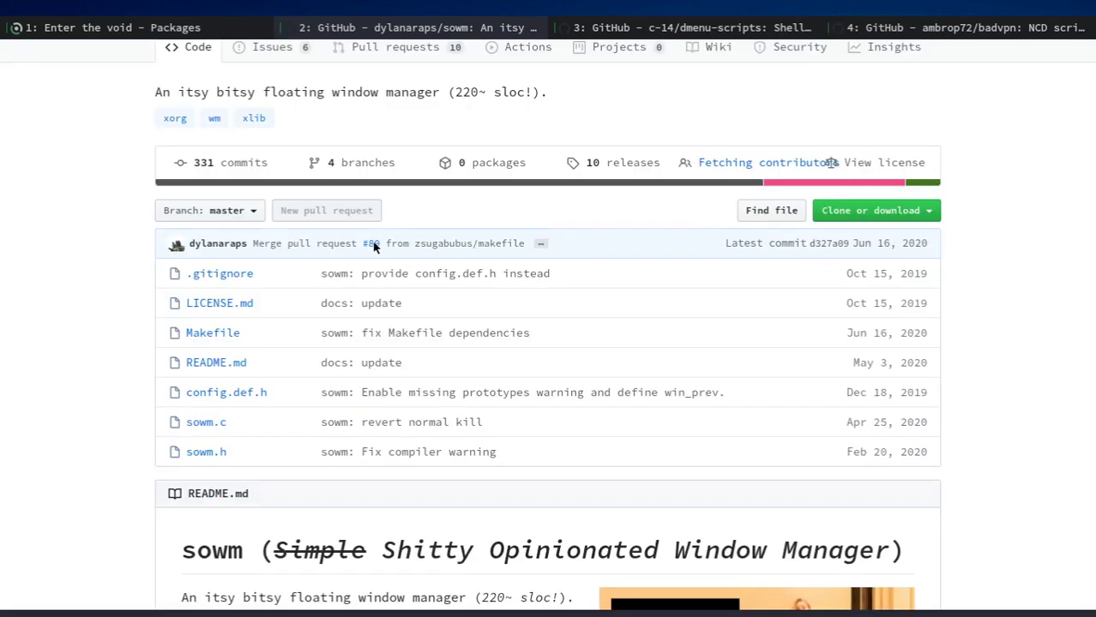
pyautogui.scroll(-5, 198, 223)
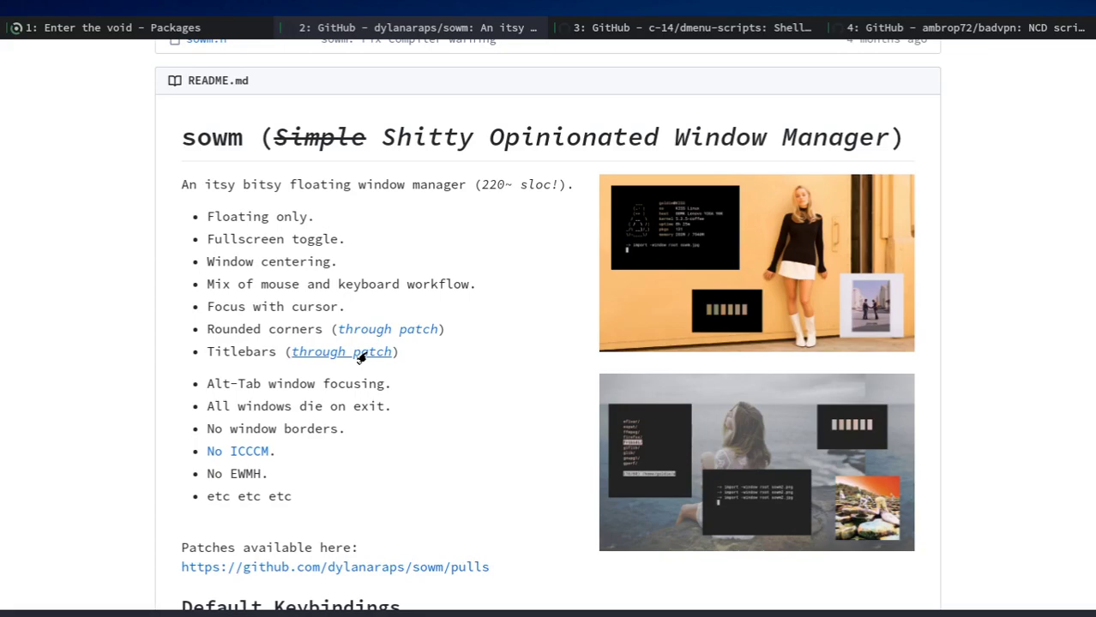
# Scroll to the README's Default Keybindings tables, e.g. MOD4 + f maximize toggle
pyautogui.scroll(-6, 405, 376)
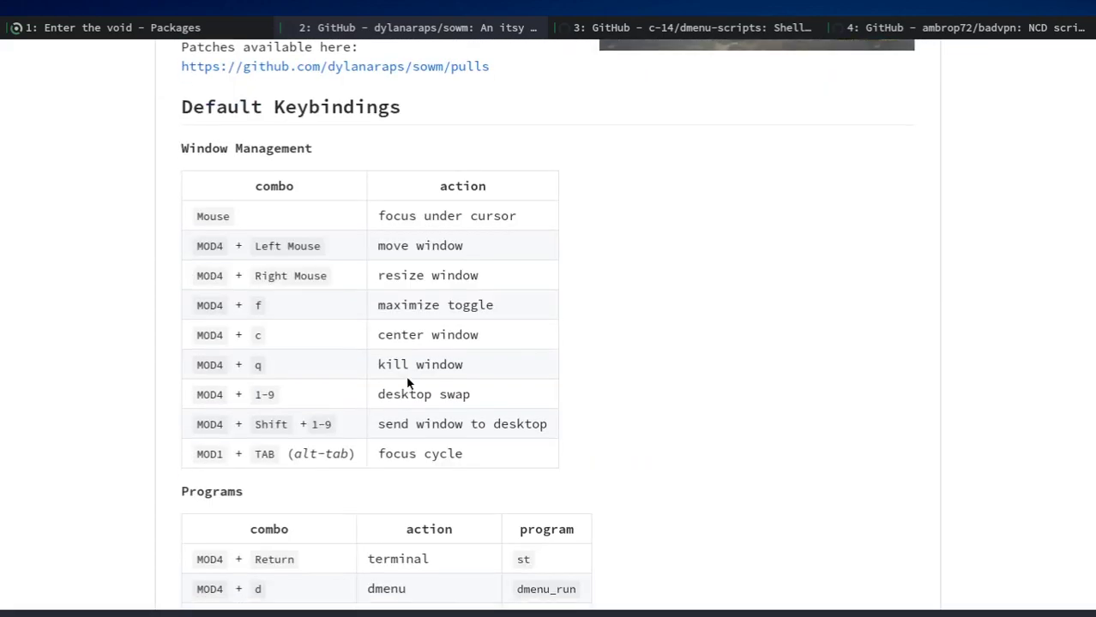
pyautogui.scroll(-3, 408, 379)
pyautogui.scroll(1, 432, 354)
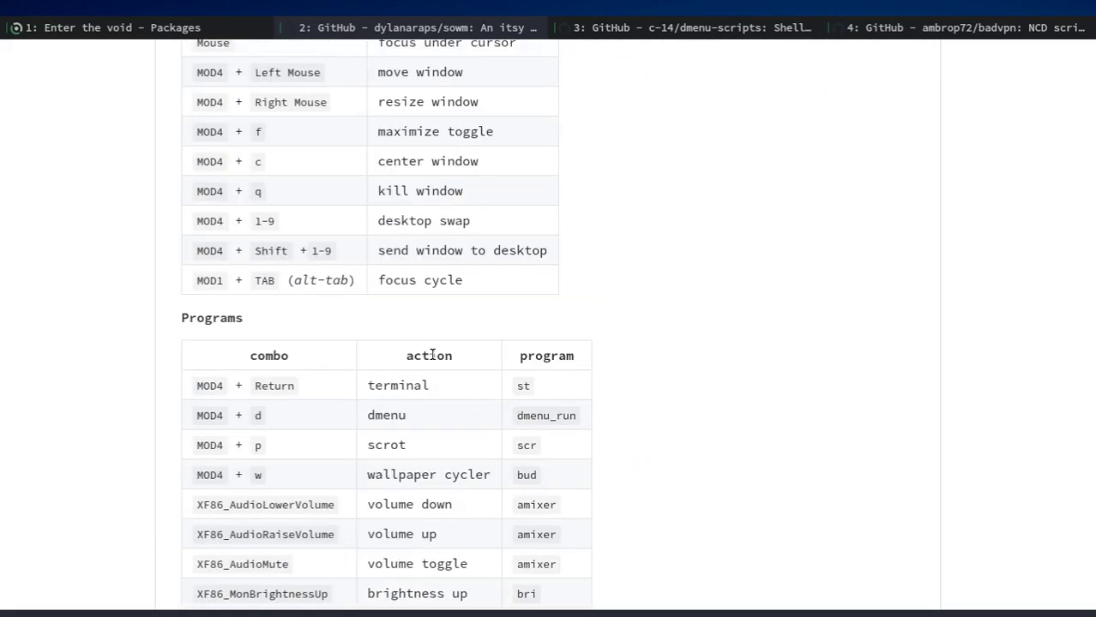
pyautogui.scroll(2, 432, 354)
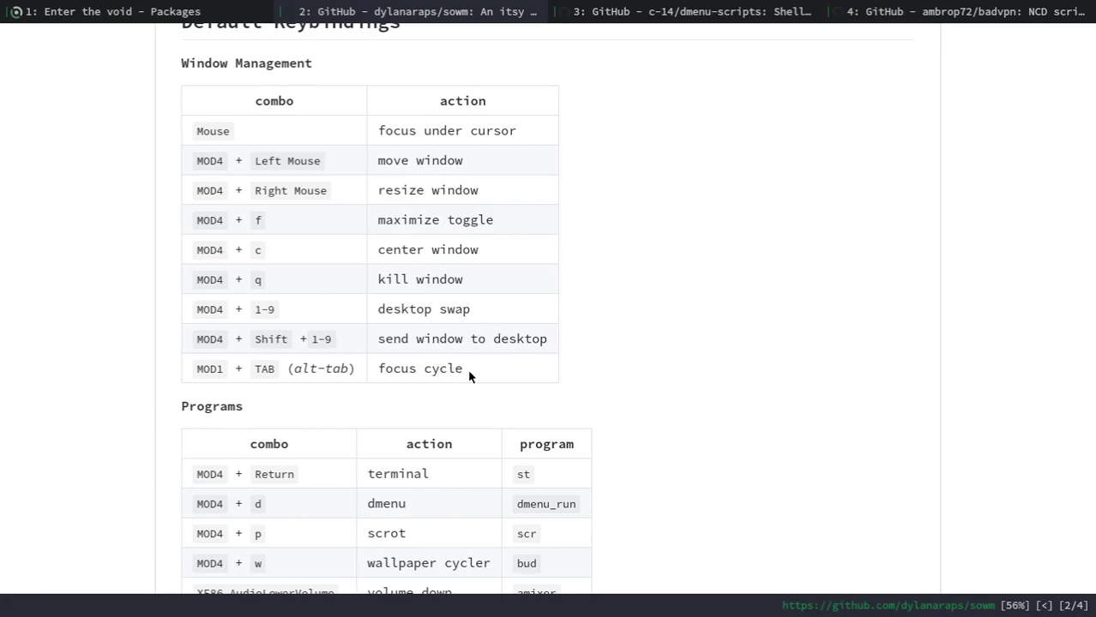
# Scroll past Dependencies, Installation and the GDM desktop entry to the closing Thanks list
pyautogui.scroll(-4, 468, 388)
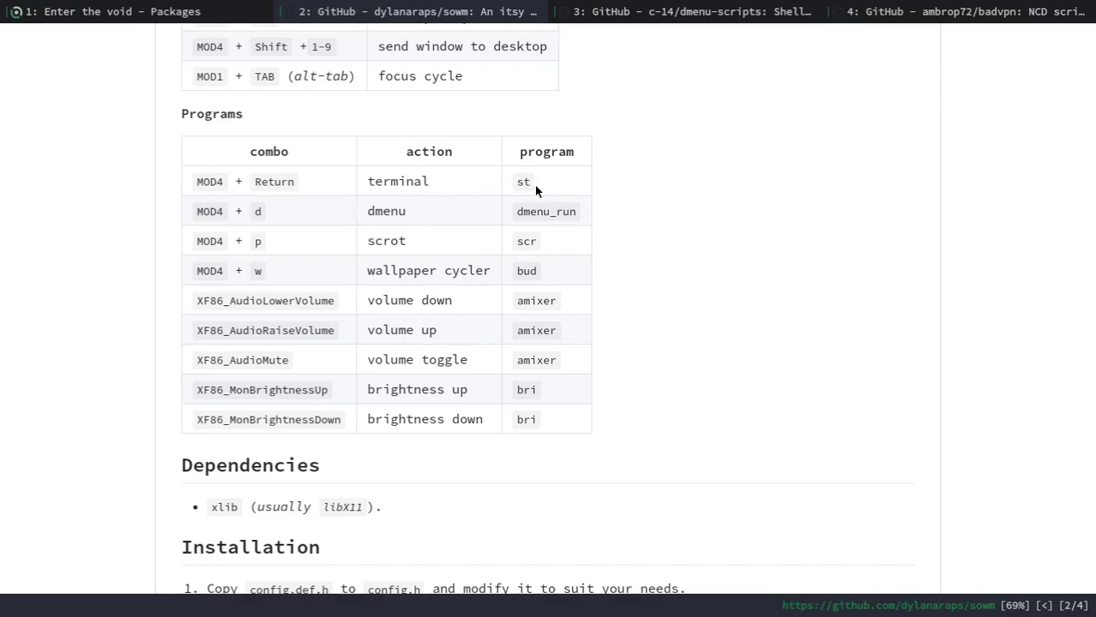
pyautogui.scroll(-3, 587, 208)
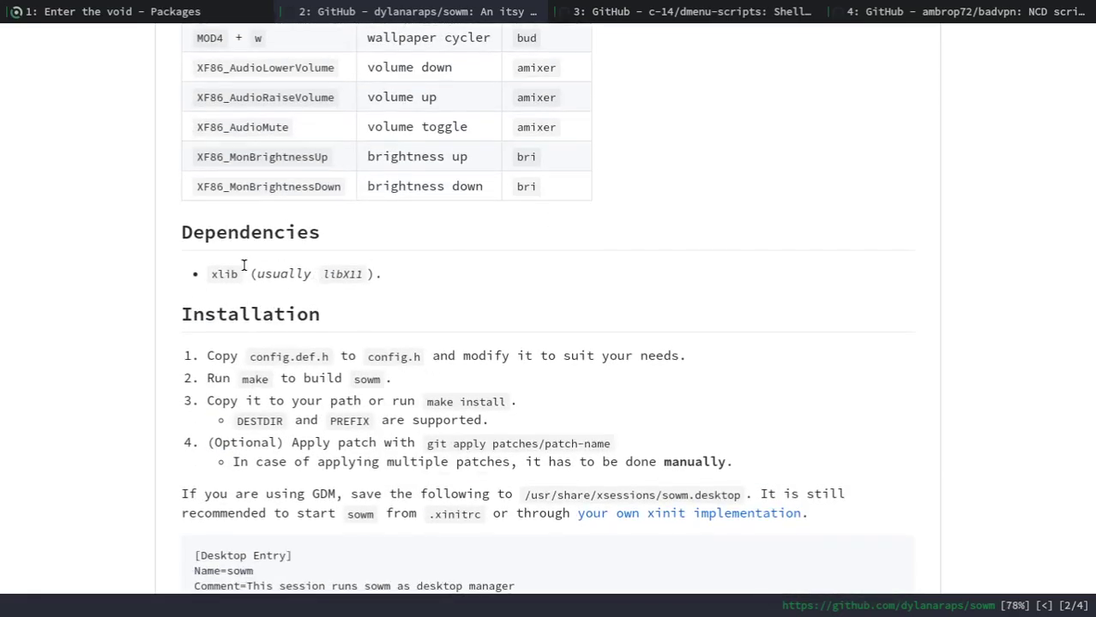
pyautogui.scroll(-1, 277, 281)
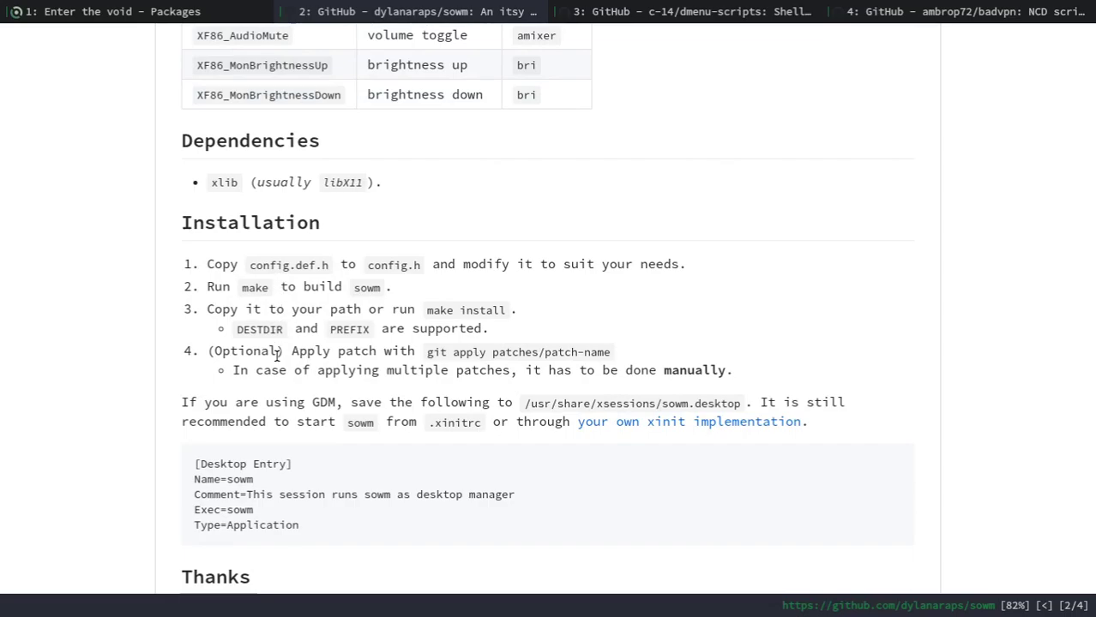
pyautogui.scroll(-1, 276, 347)
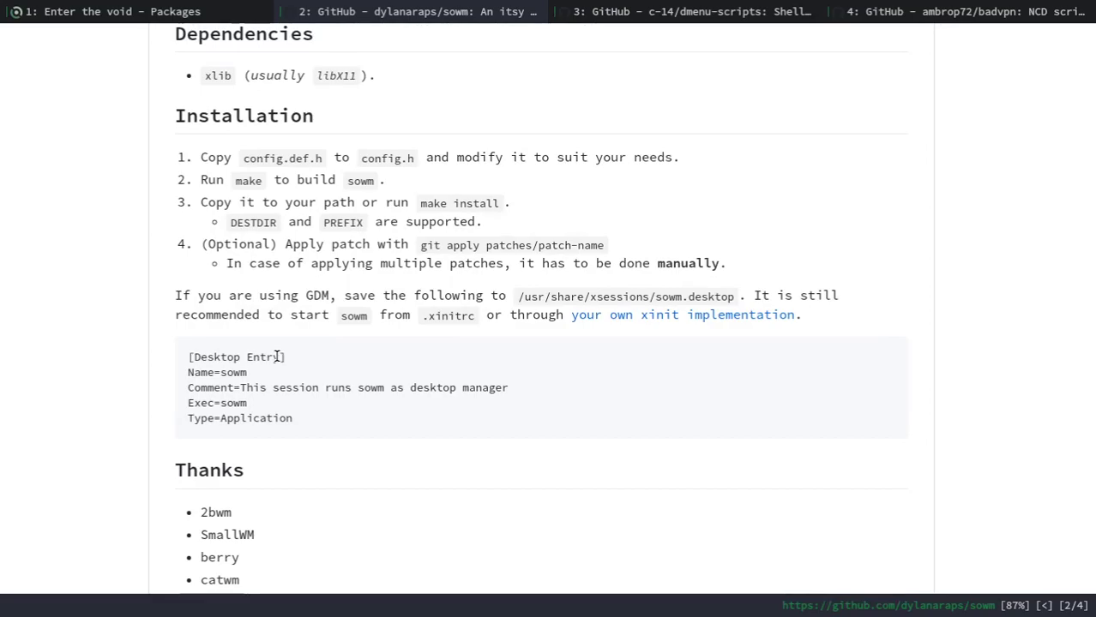
pyautogui.scroll(-3, 276, 356)
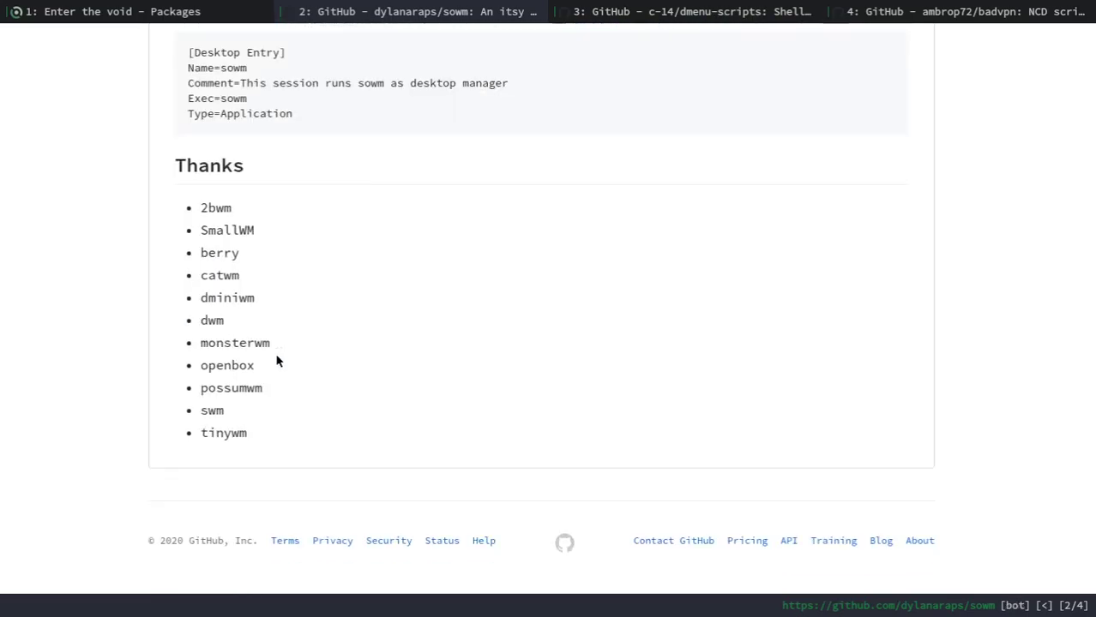